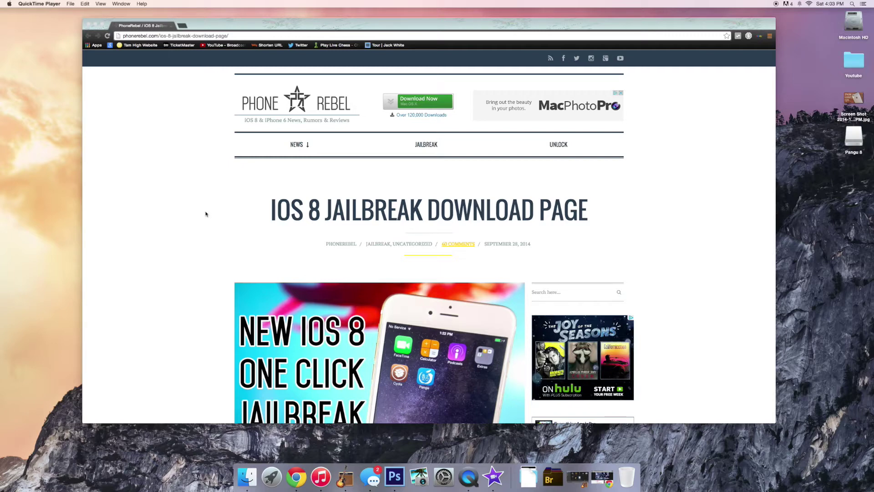
scroll(206, 215, down, 3)
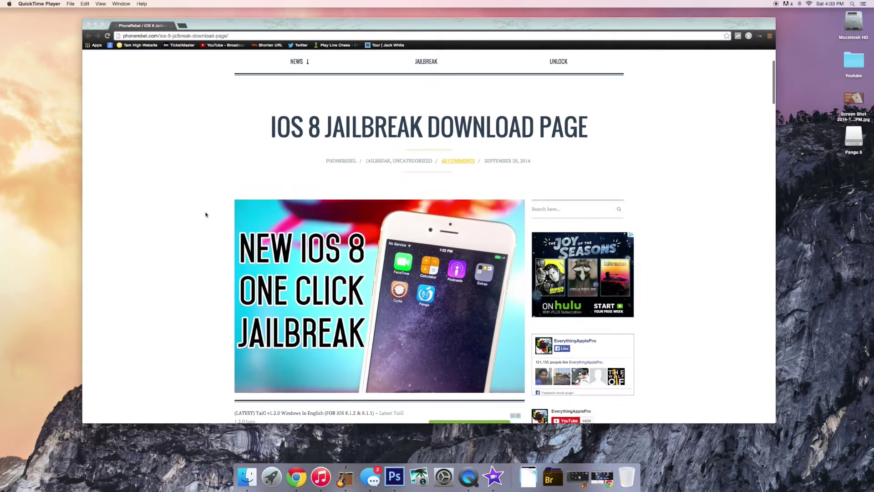
scroll(205, 215, up, 3)
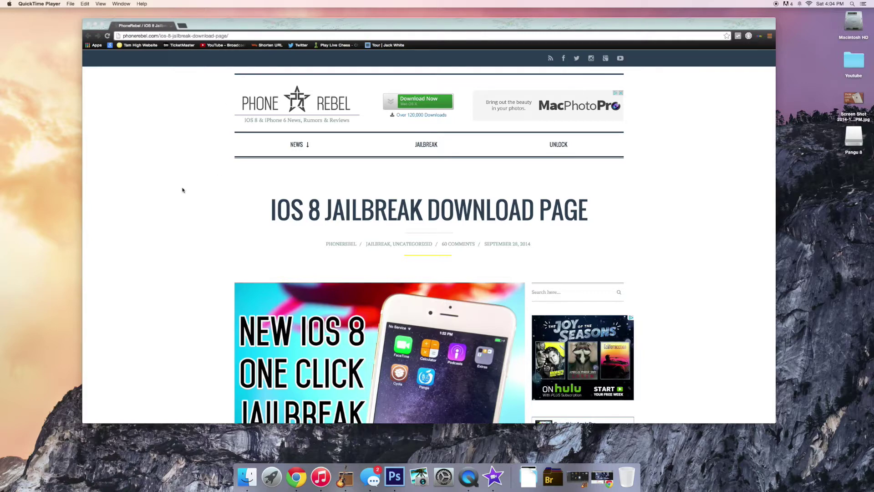
scroll(225, 200, down, 5)
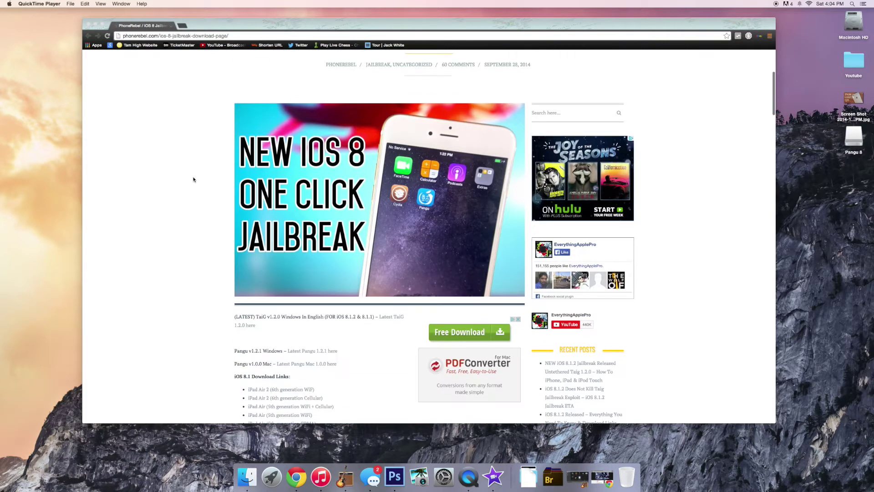
scroll(116, 199, down, 1)
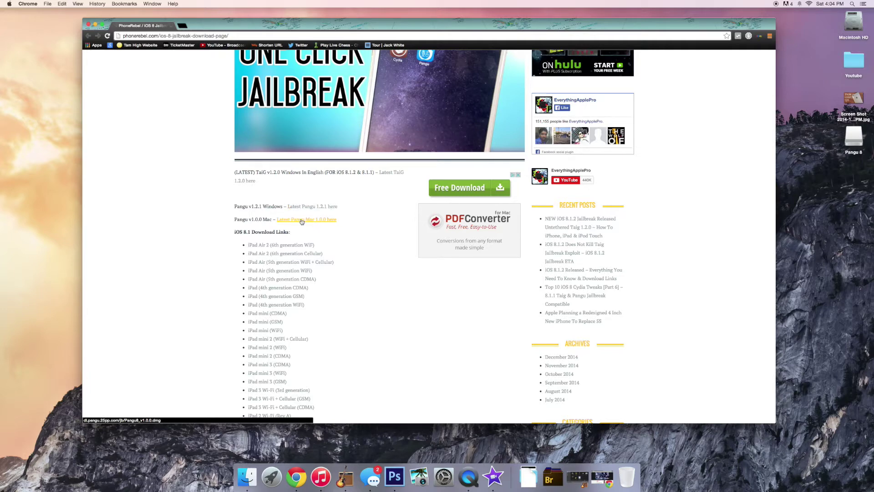
scroll(191, 215, down, 4)
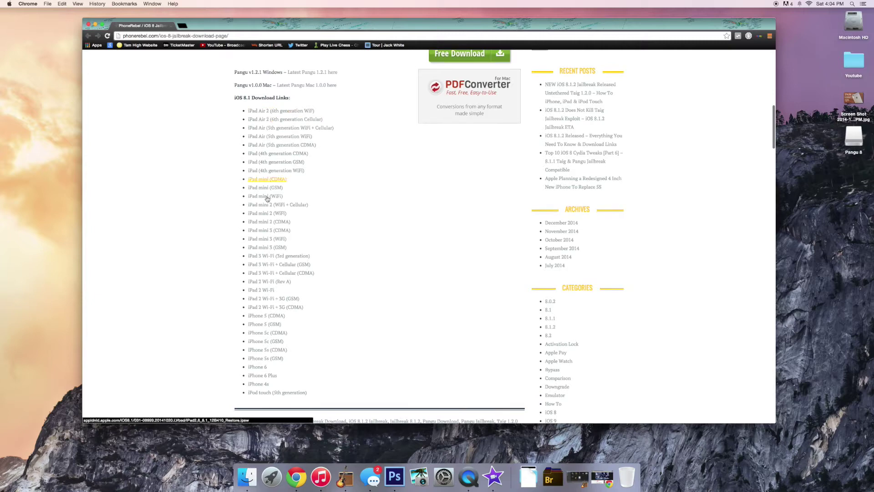
scroll(170, 118, up, 3)
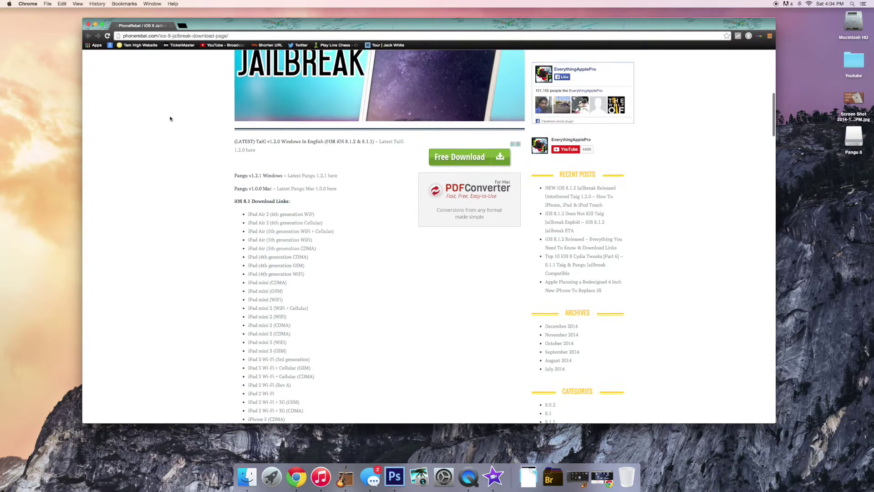
scroll(170, 119, up, 2)
Step: Launch Pangu8.app from the downloaded Pangu 8 disk image and approve the download warning
click(94, 26)
click(518, 476)
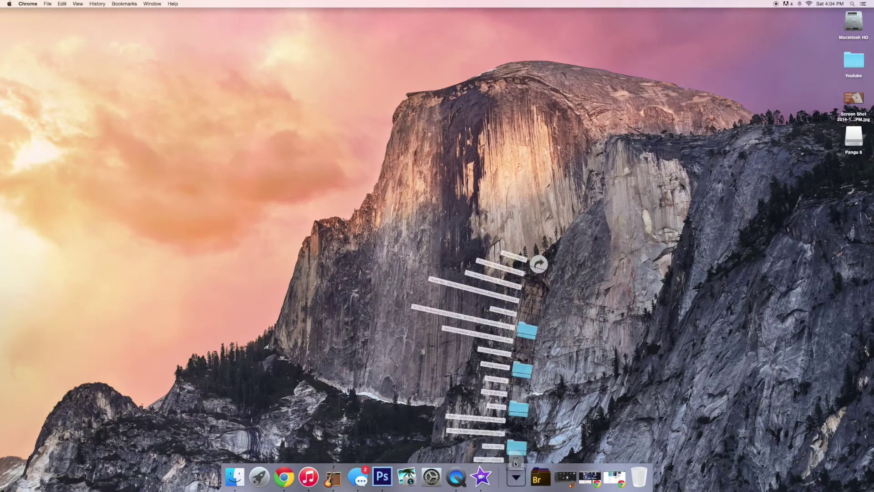
click(496, 443)
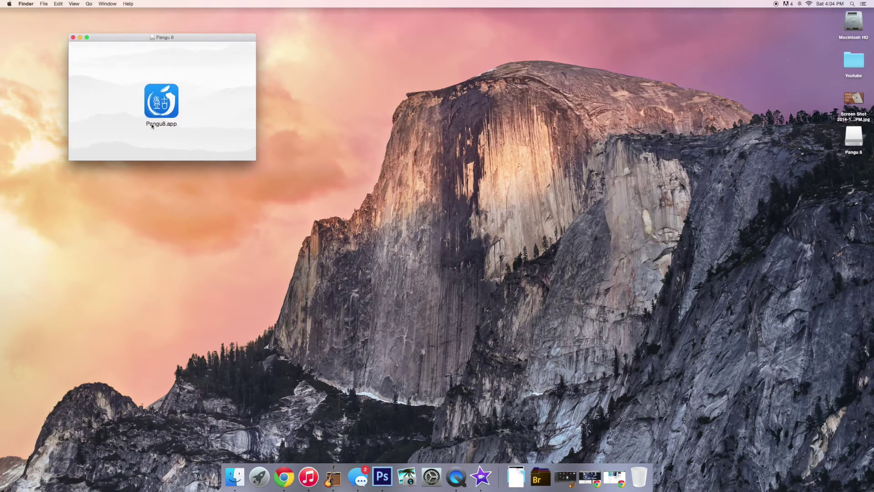
double_click(153, 125)
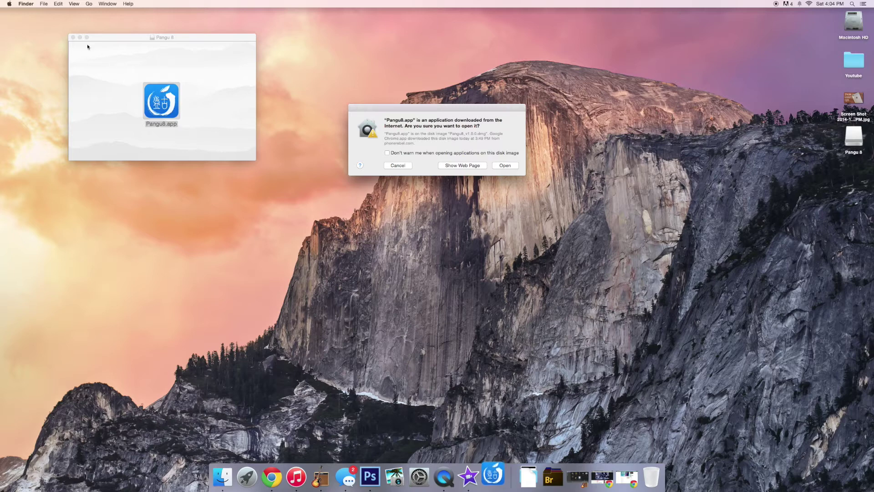
click(73, 38)
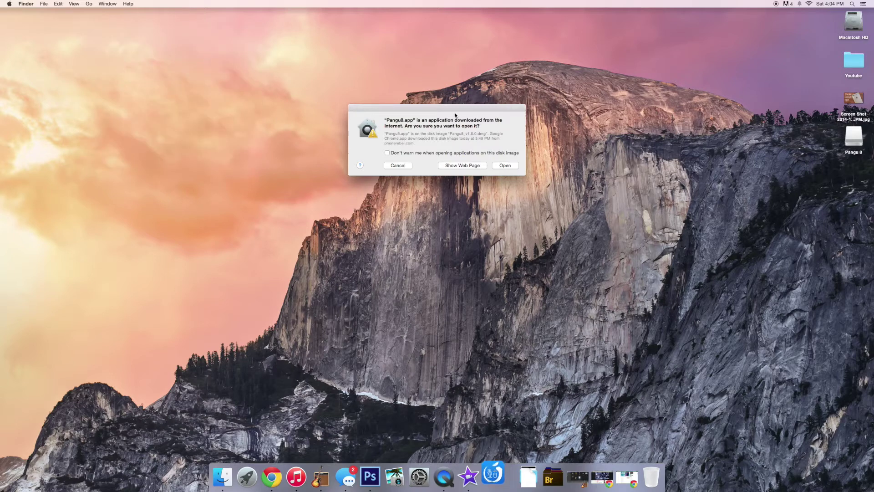
click(503, 166)
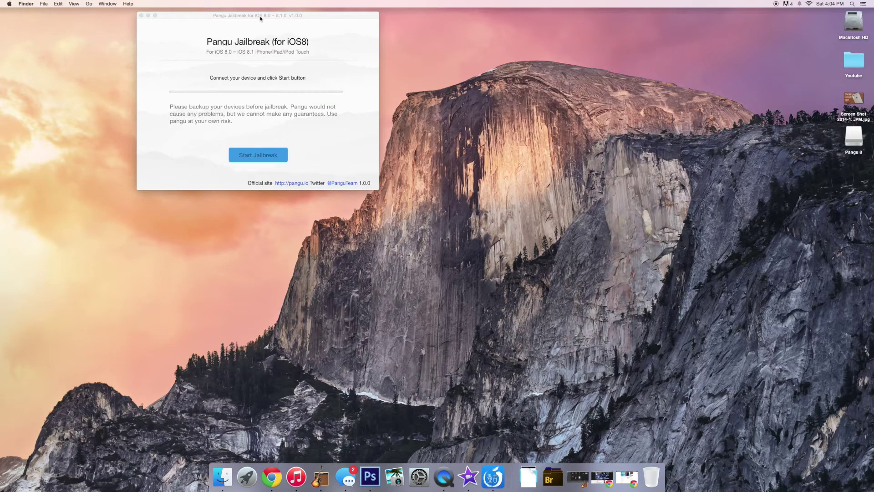
drag(260, 19, 269, 95)
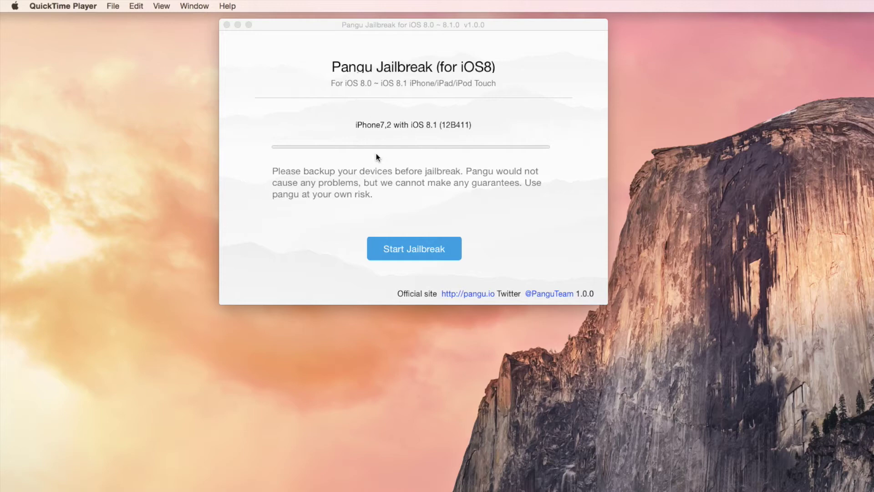
Step: Start the jailbreak on the connected iPhone running iOS 8.1
click(421, 247)
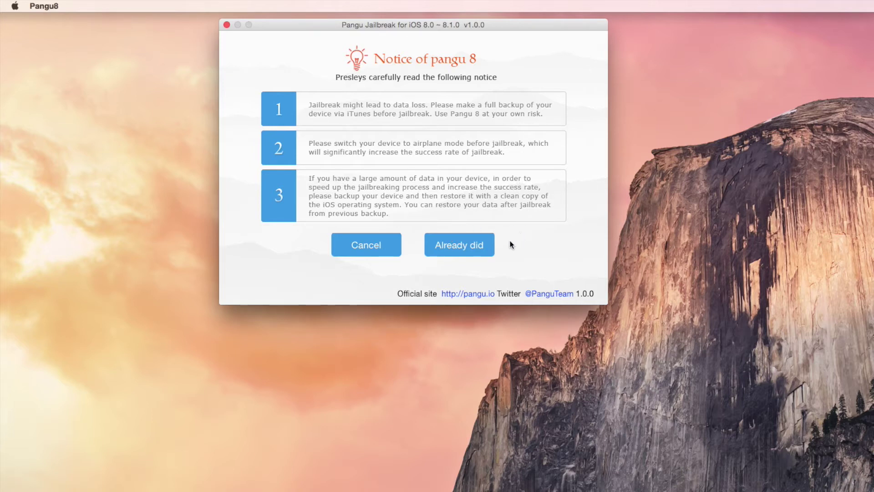
Step: Confirm 'Already did' on the Notice of pangu 8 precautions page
click(455, 248)
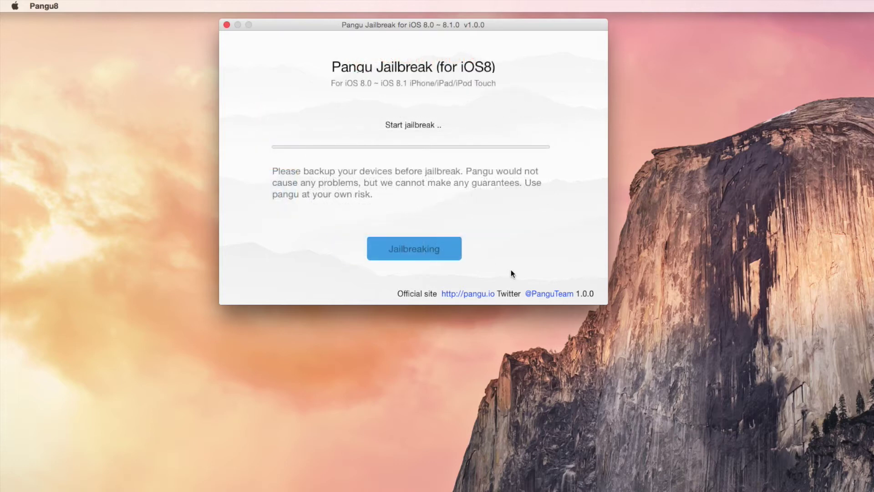